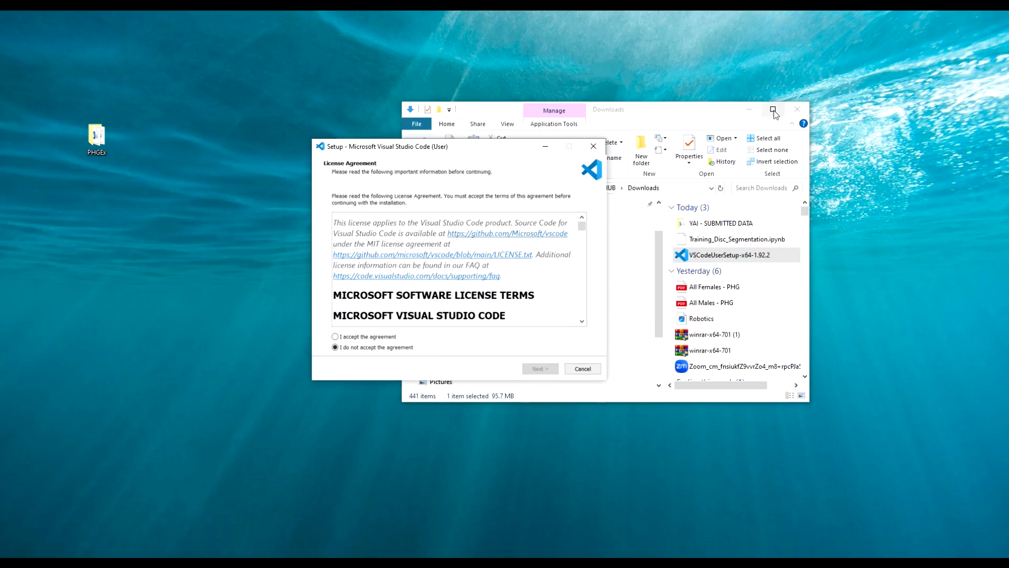
Step: Minimize the Downloads window, then accept the Visual Studio Code license agreement and continue the setup
{"action": "left_click", "coordinate": [749, 112]}
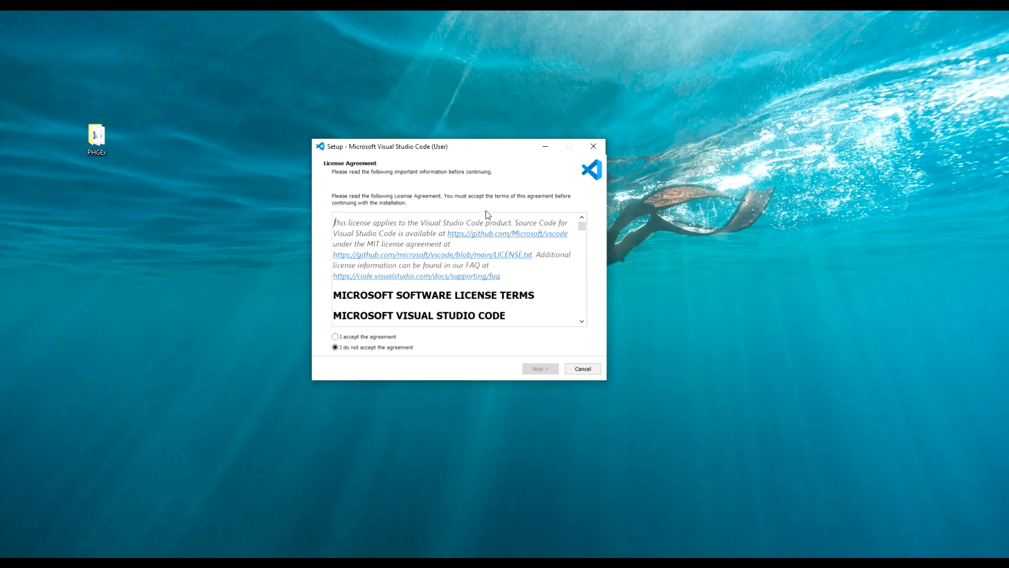
{"action": "left_click", "coordinate": [335, 338]}
{"action": "scroll", "coordinate": [428, 232], "scroll_direction": "down", "scroll_amount": 1}
{"action": "scroll", "coordinate": [428, 231], "scroll_direction": "down", "scroll_amount": 10}
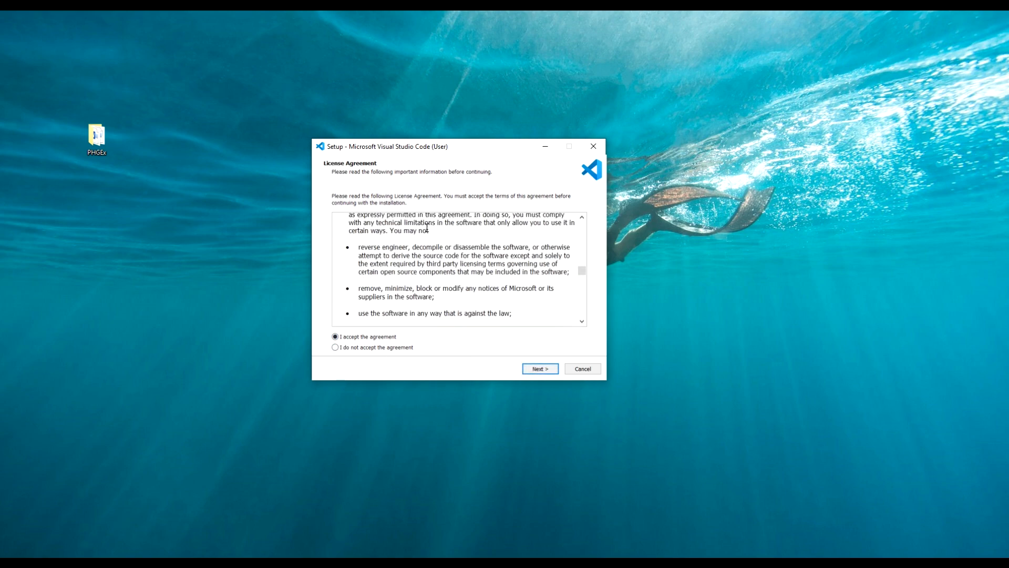
{"action": "scroll", "coordinate": [426, 230], "scroll_direction": "down", "scroll_amount": 5}
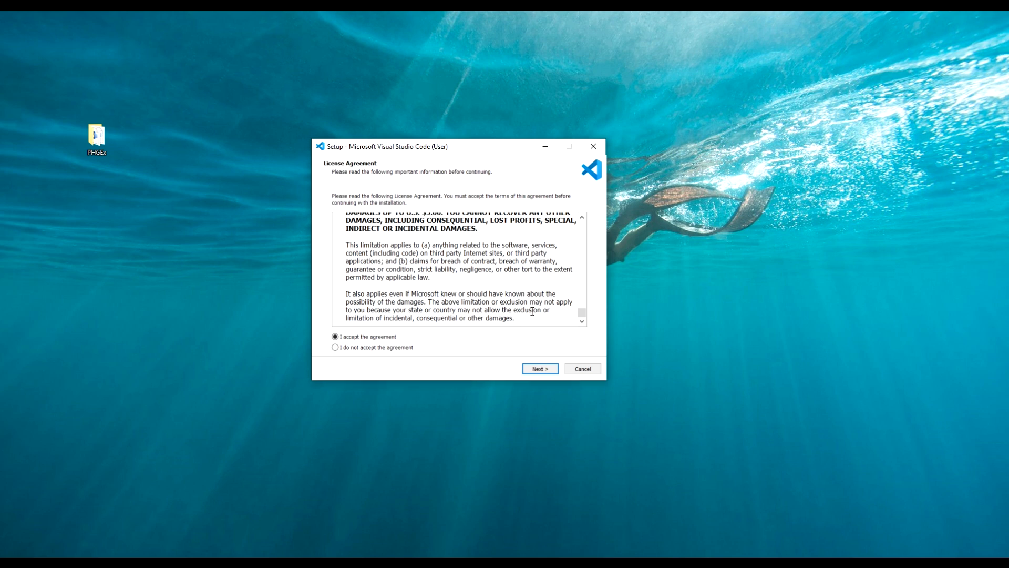
{"action": "left_click", "coordinate": [541, 370]}
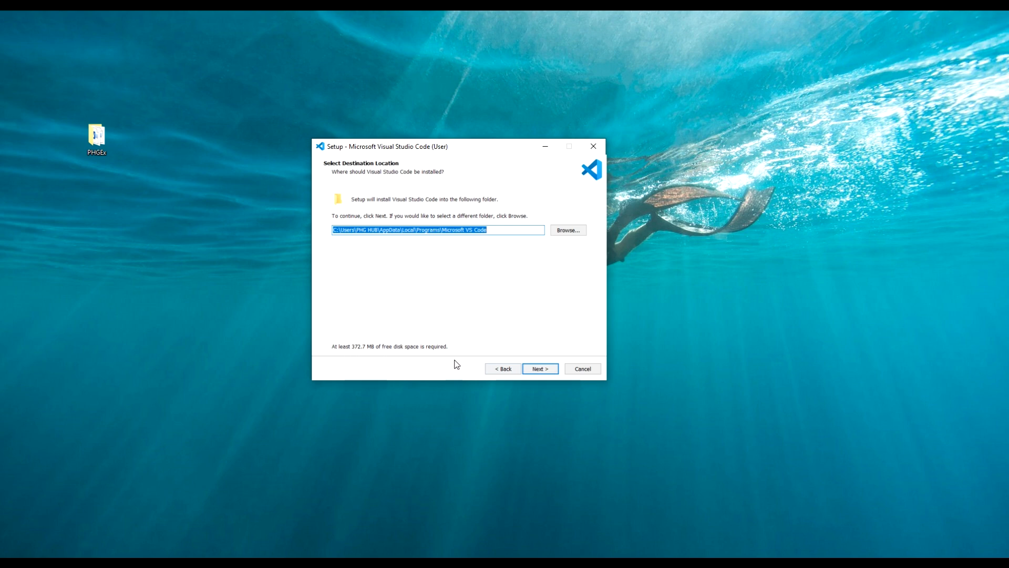
Step: Keep the default install location and Start Menu folder, and add a desktop icon to the additional setup tasks
{"action": "left_click", "coordinate": [534, 369]}
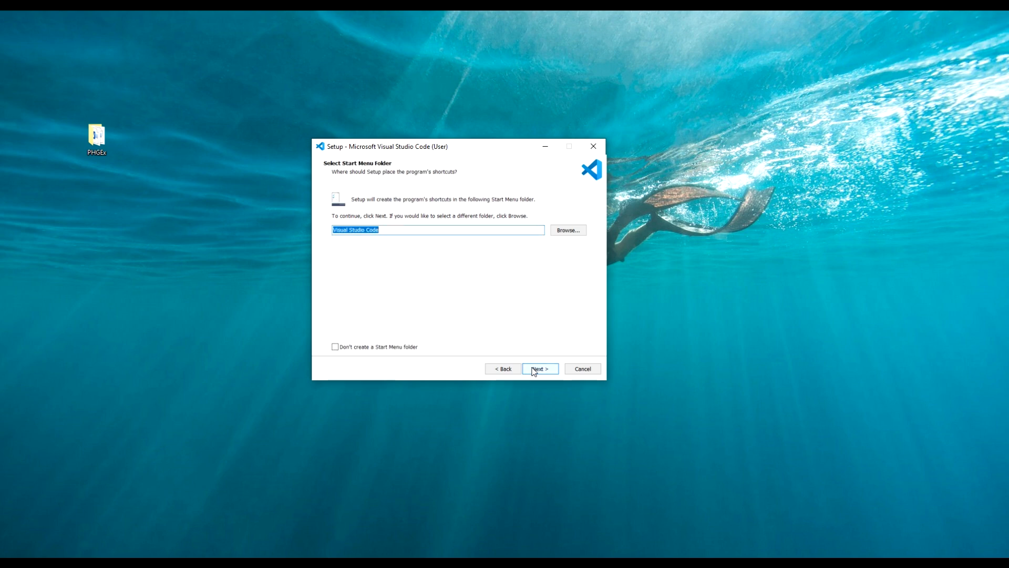
{"action": "left_click", "coordinate": [534, 370]}
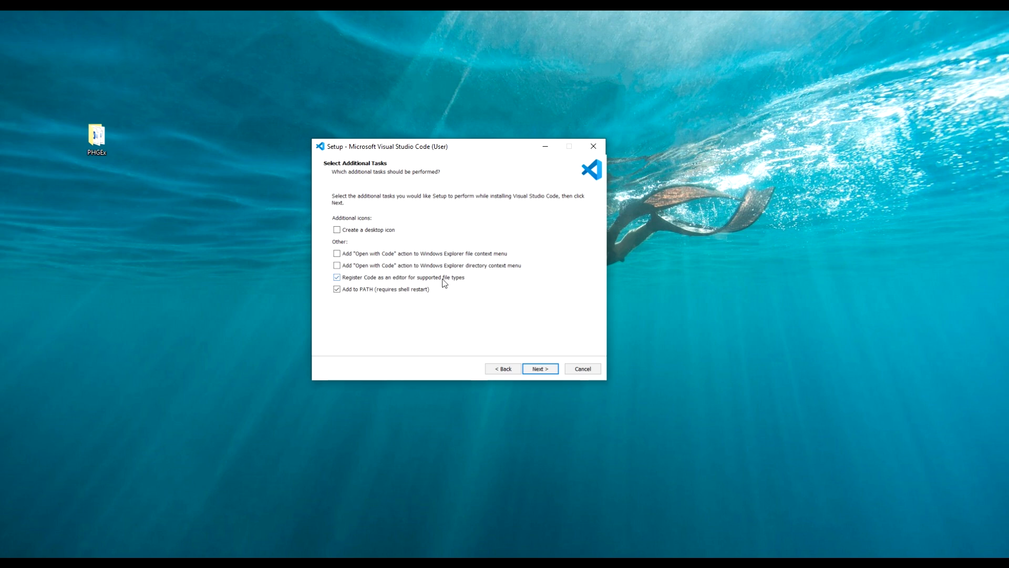
{"action": "left_click", "coordinate": [337, 229]}
{"action": "left_click_drag", "start_coordinate": [464, 147], "coordinate": [450, 120]}
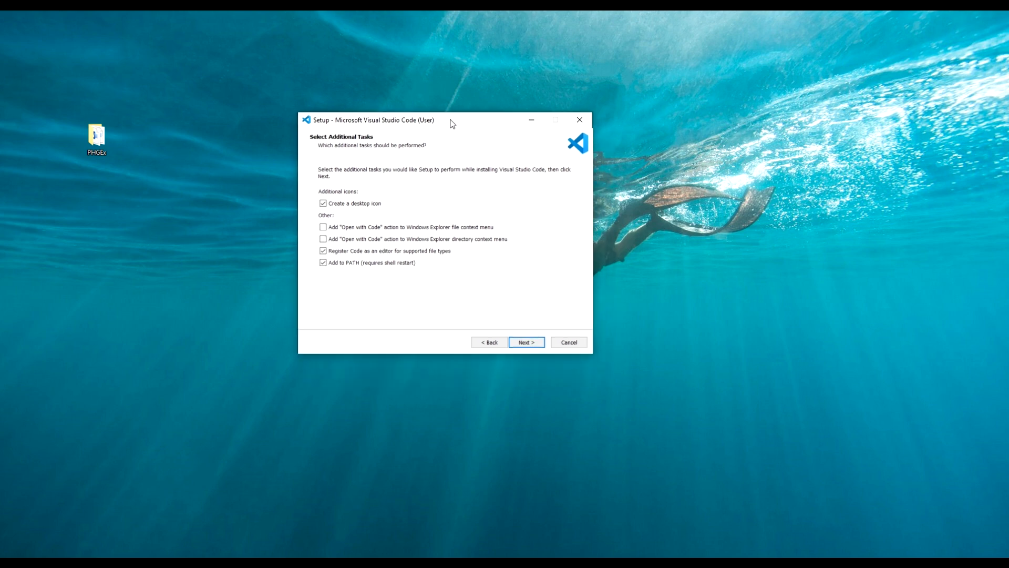
{"action": "left_click", "coordinate": [525, 343]}
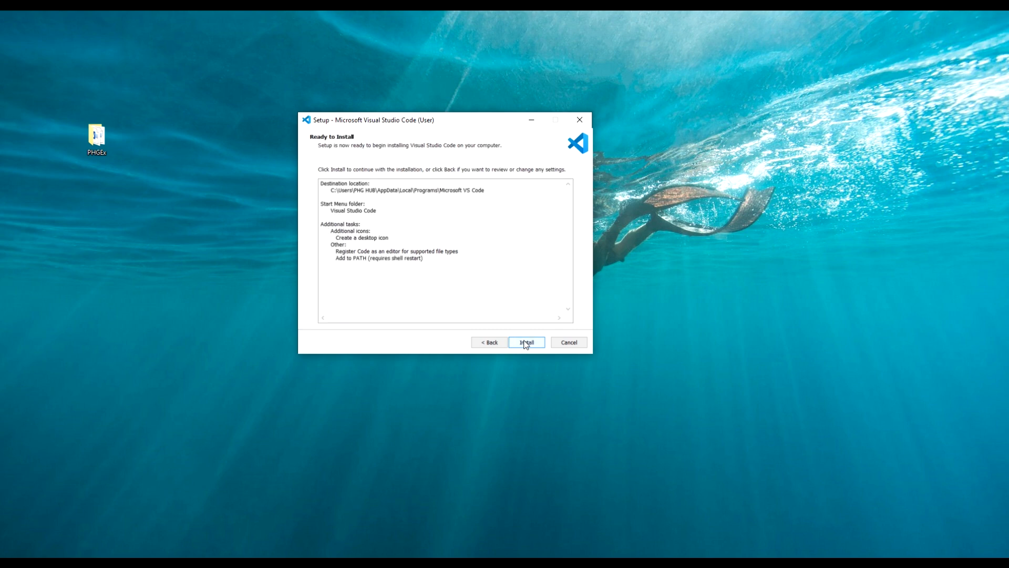
Step: Install Visual Studio Code and finish the setup with the program launching in a maximized window
{"action": "left_click", "coordinate": [525, 343]}
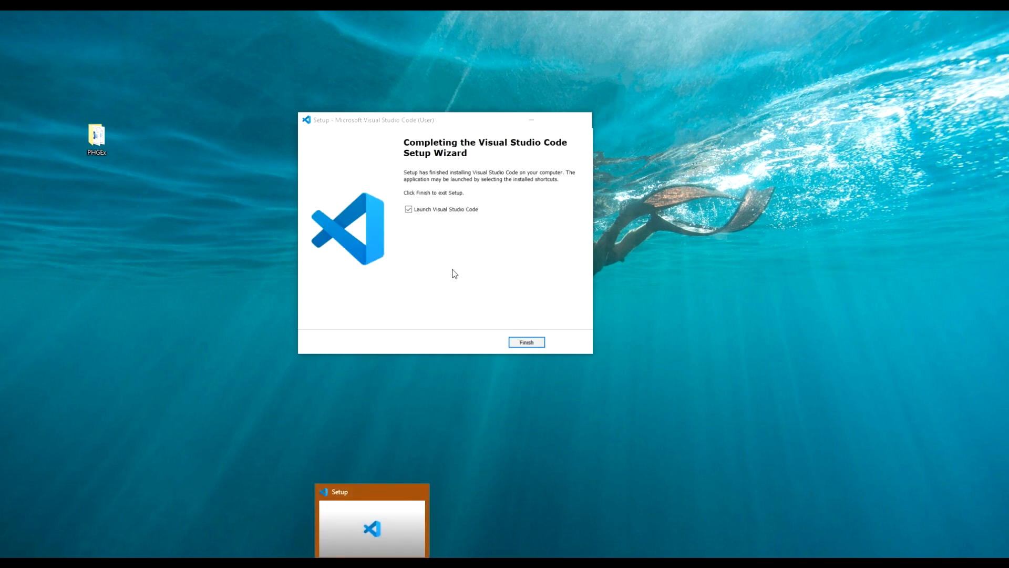
{"action": "left_click", "coordinate": [526, 342]}
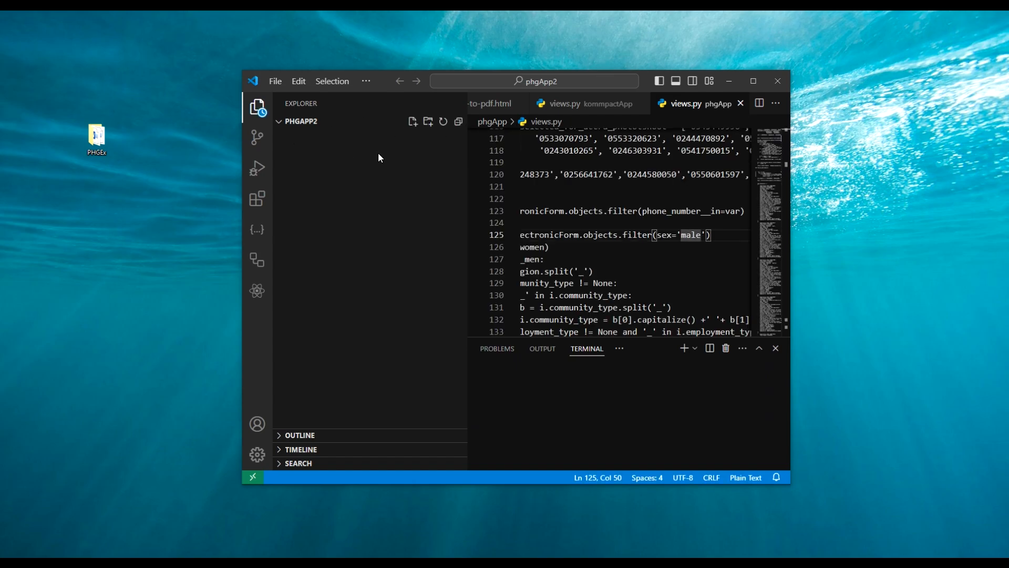
{"action": "left_click", "coordinate": [751, 80]}
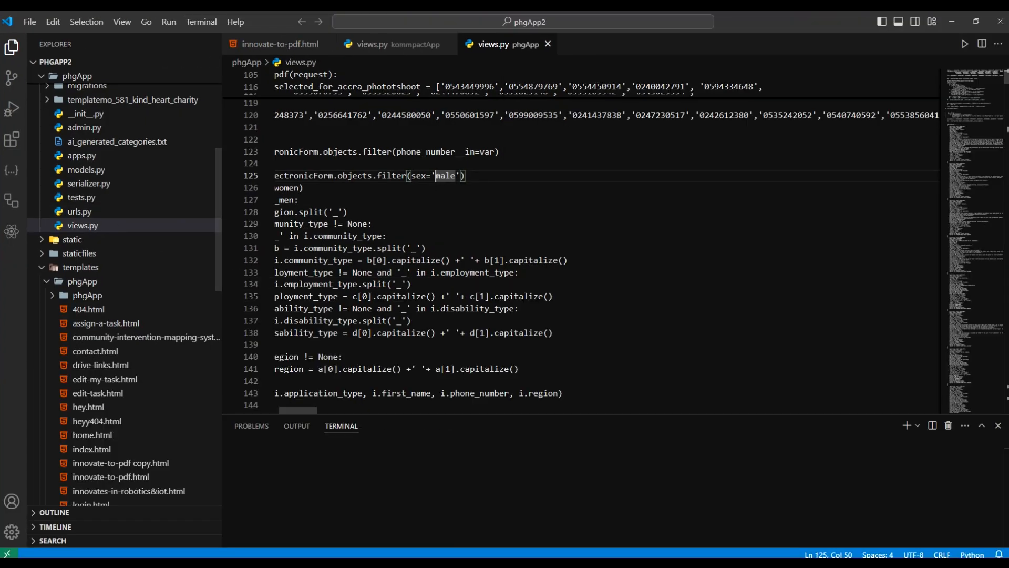
Step: Collapse the phgApp2 project tree, close all three open files and hide the file explorer
{"action": "scroll", "coordinate": [31, 273], "scroll_direction": "down", "scroll_amount": 5}
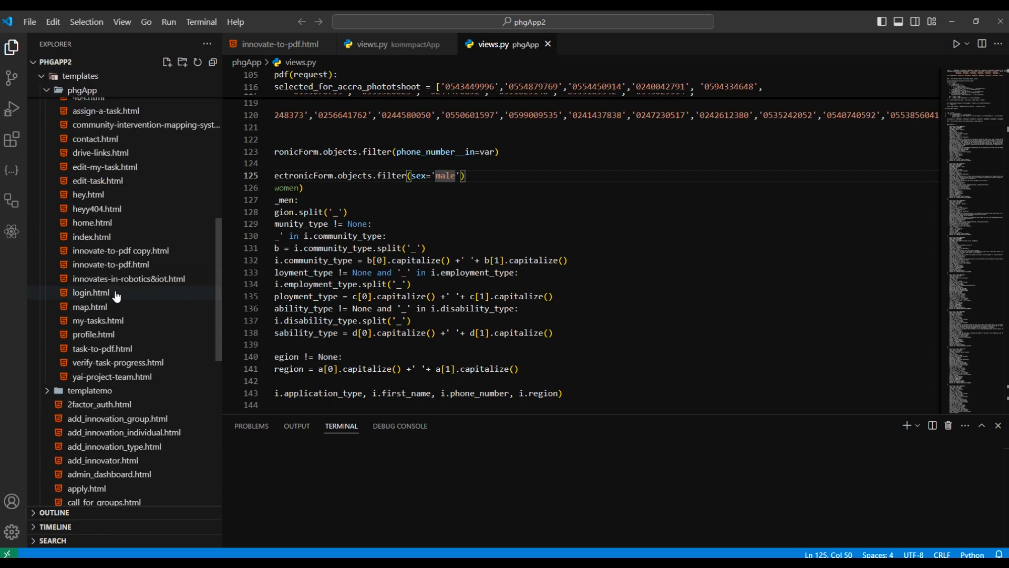
{"action": "scroll", "coordinate": [116, 298], "scroll_direction": "up", "scroll_amount": 10}
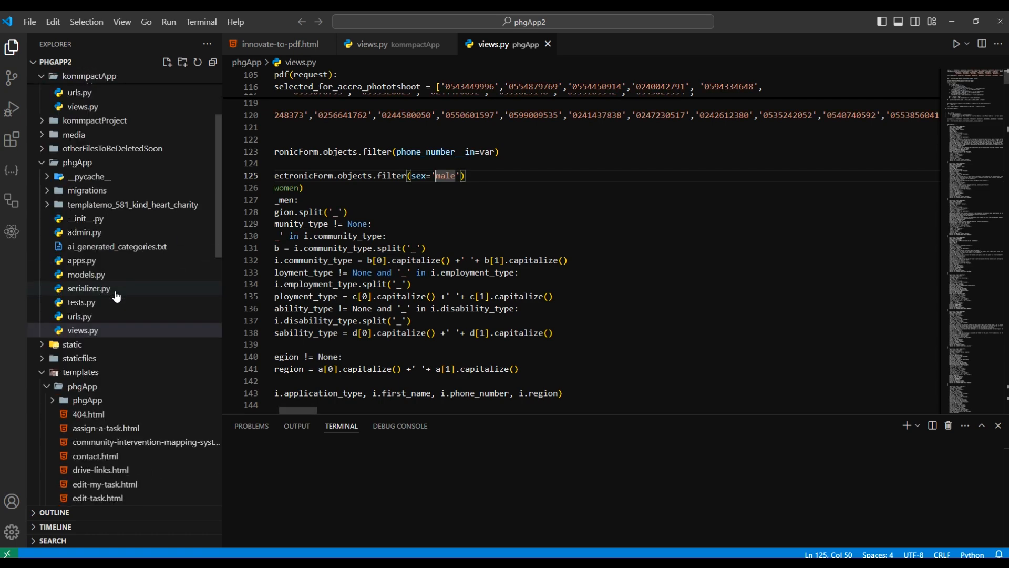
{"action": "left_click", "coordinate": [40, 62]}
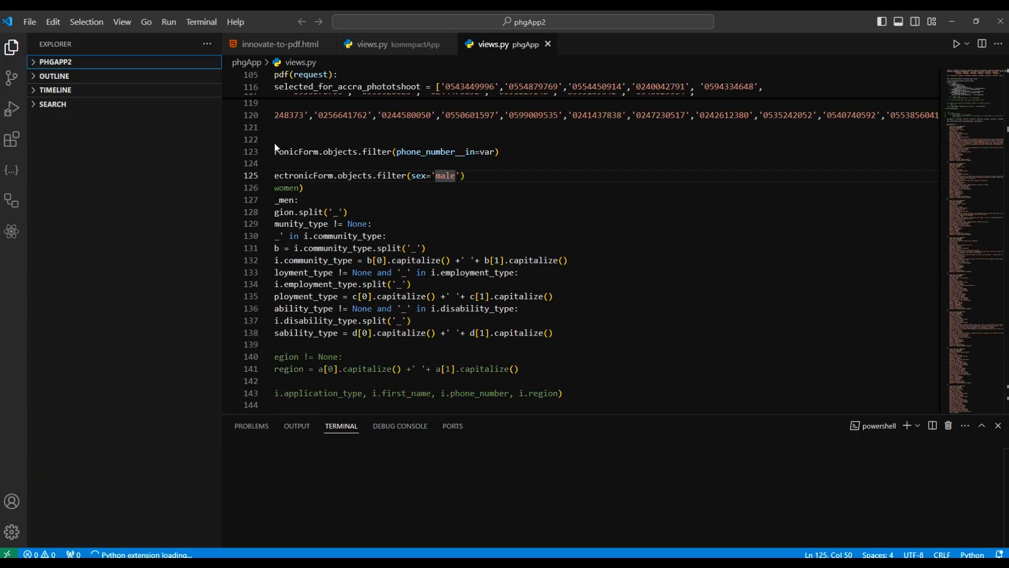
{"action": "left_click", "coordinate": [326, 44]}
{"action": "left_click", "coordinate": [334, 44]}
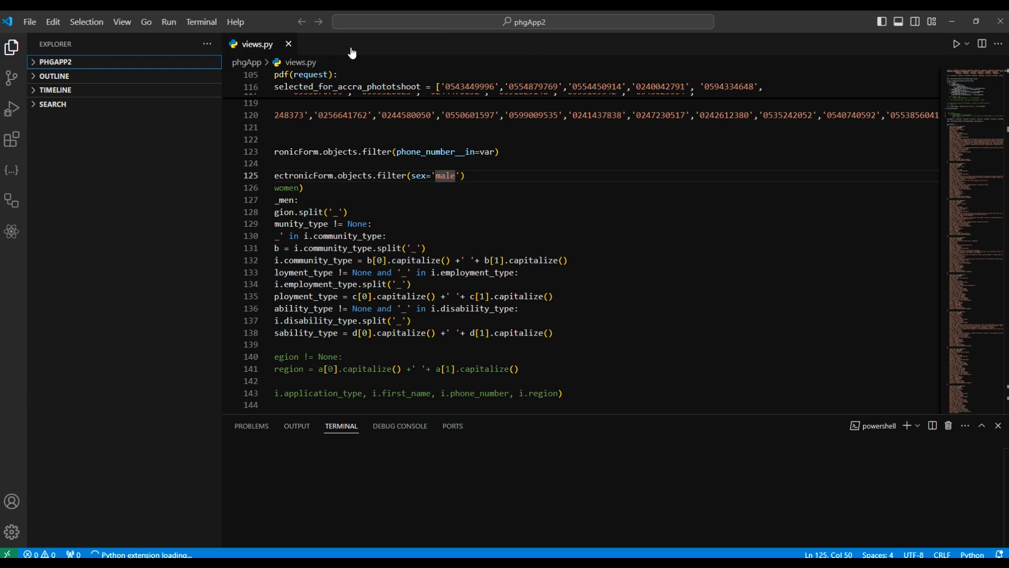
{"action": "left_click", "coordinate": [290, 44]}
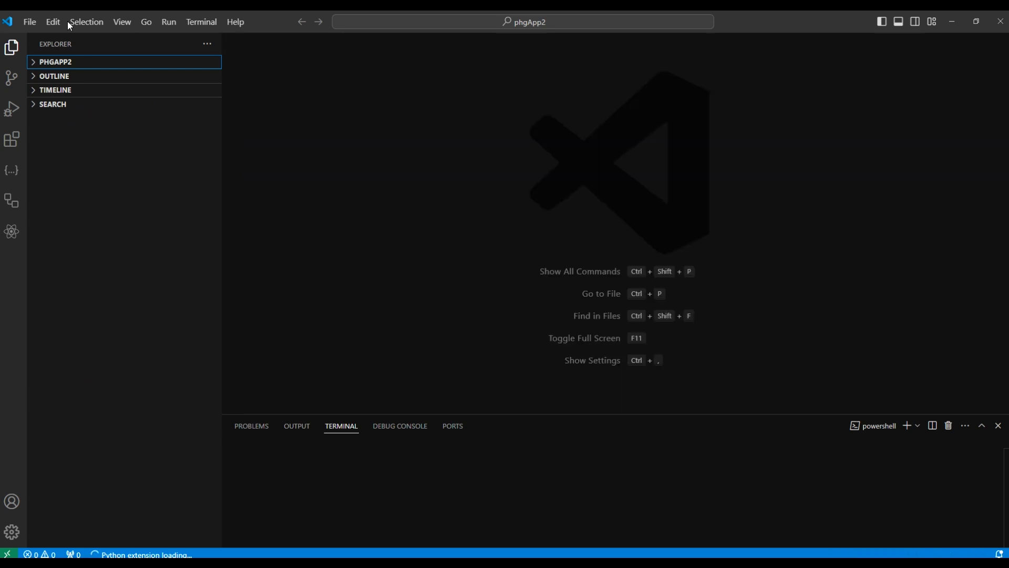
{"action": "left_click", "coordinate": [12, 48]}
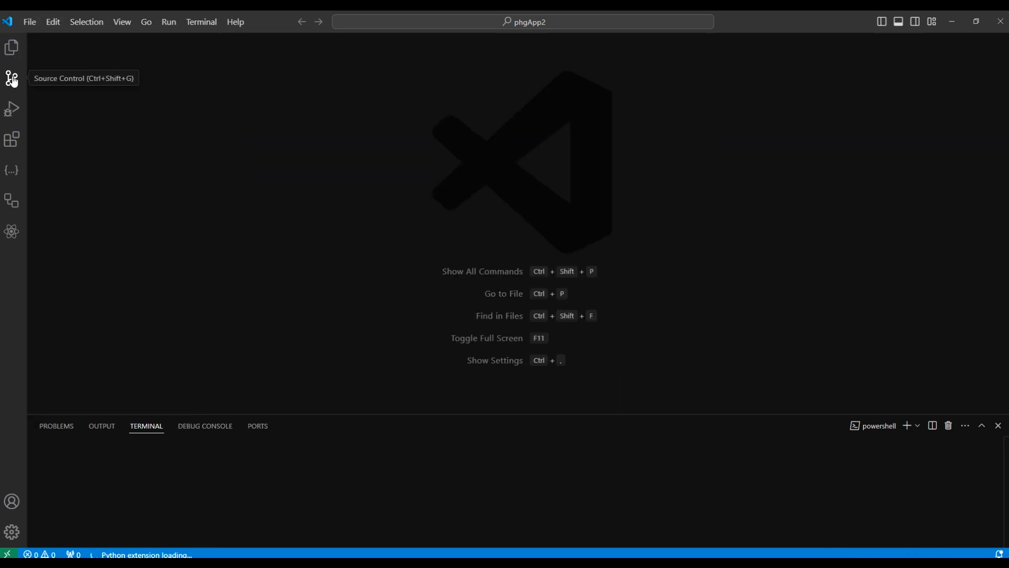
Step: Open a new empty editor window, close the phgApp2 window and maximize the new one
{"action": "left_click", "coordinate": [34, 21]}
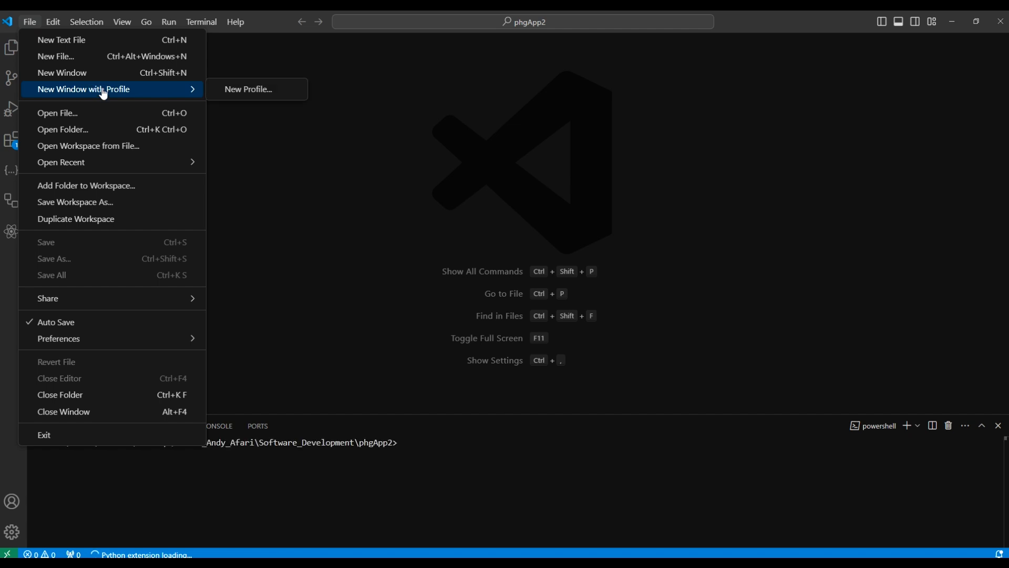
{"action": "left_click", "coordinate": [84, 76]}
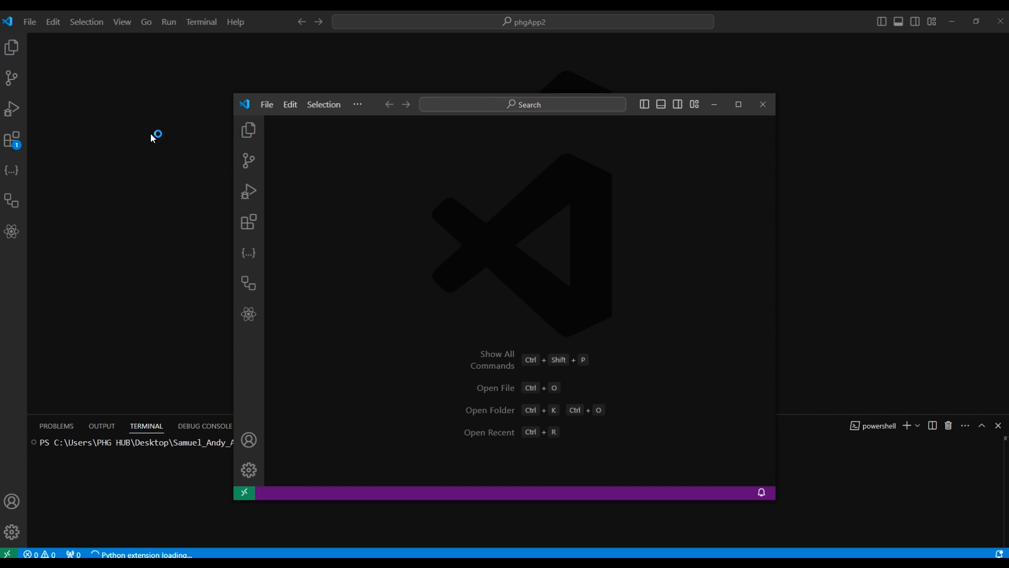
{"action": "left_click", "coordinate": [1000, 21]}
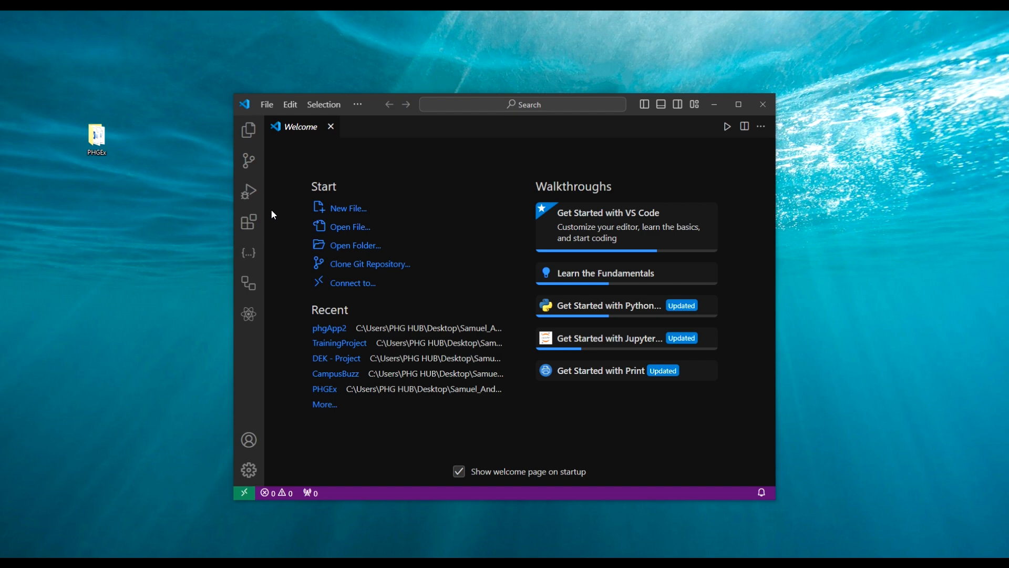
{"action": "left_click", "coordinate": [728, 113]}
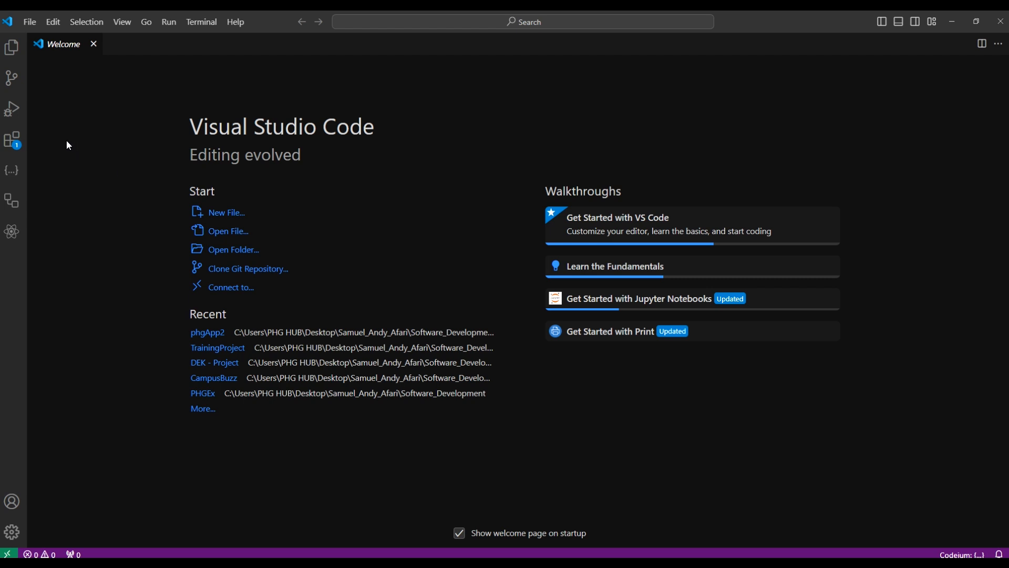
Step: Search the extension marketplace for "live server" and install the Live Server extension
{"action": "left_click", "coordinate": [20, 145]}
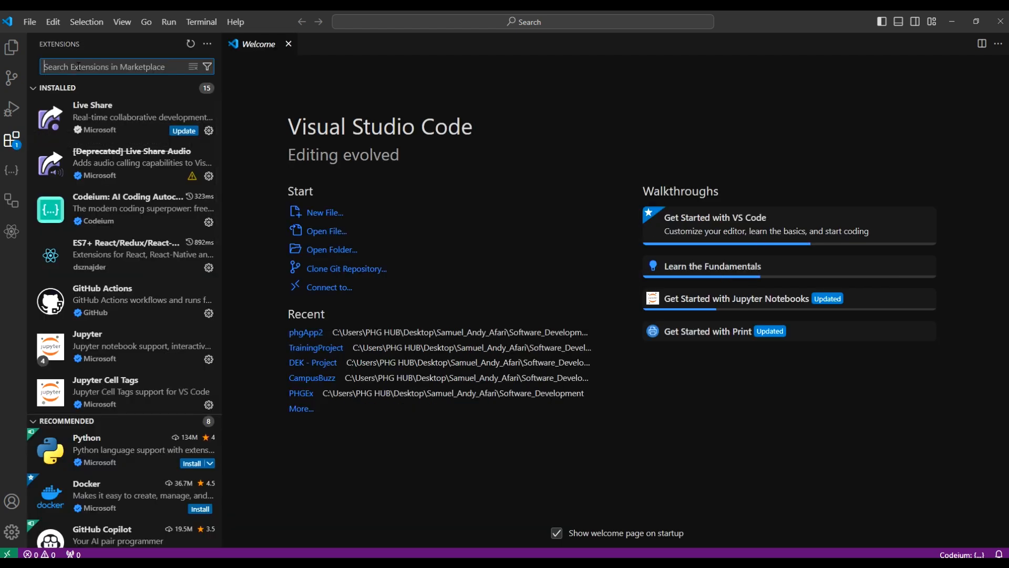
{"action": "type", "text": "live"}
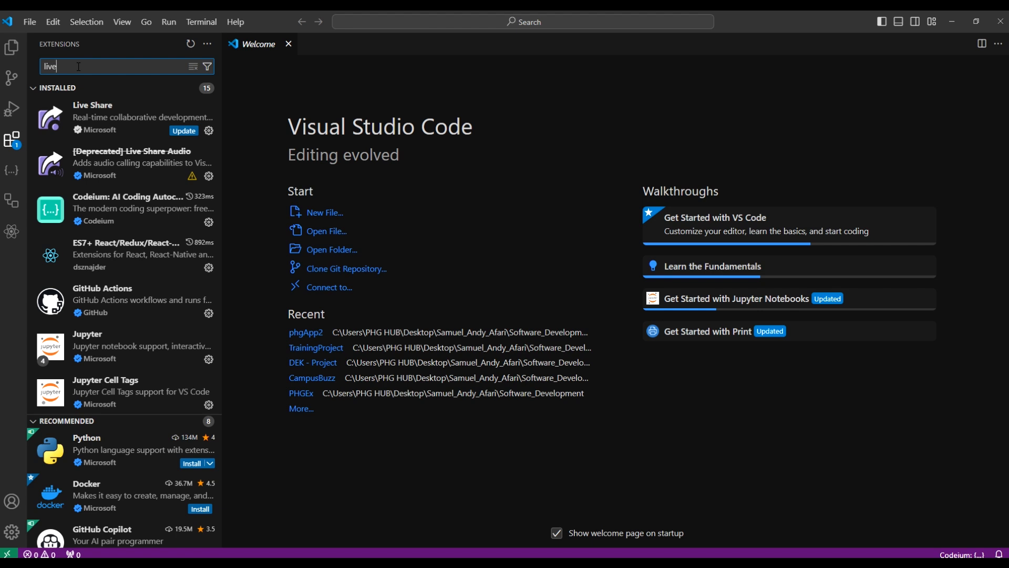
{"action": "type", "text": " serv"}
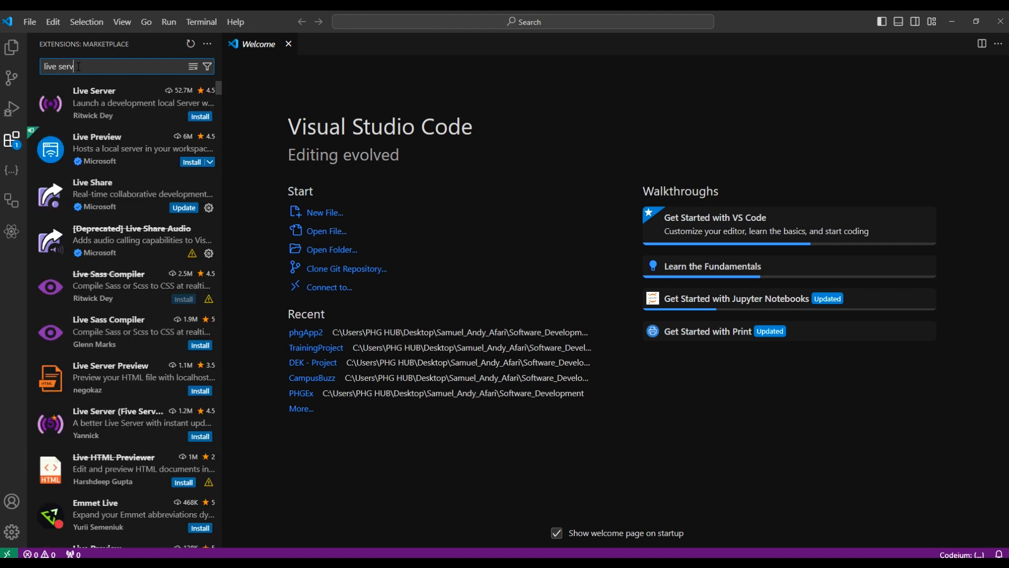
{"action": "type", "text": "er"}
{"action": "left_click", "coordinate": [134, 124]}
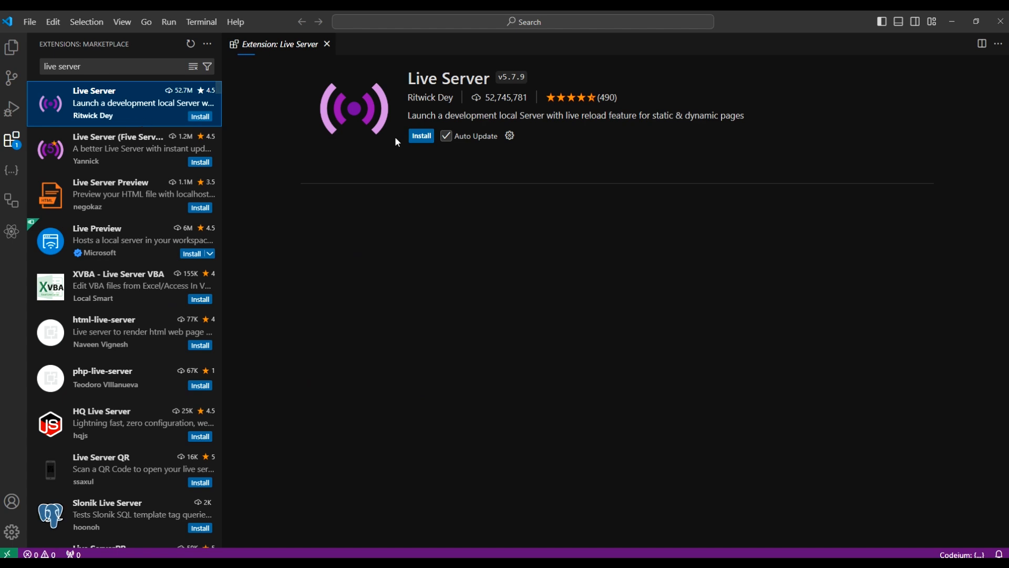
{"action": "left_click", "coordinate": [423, 138]}
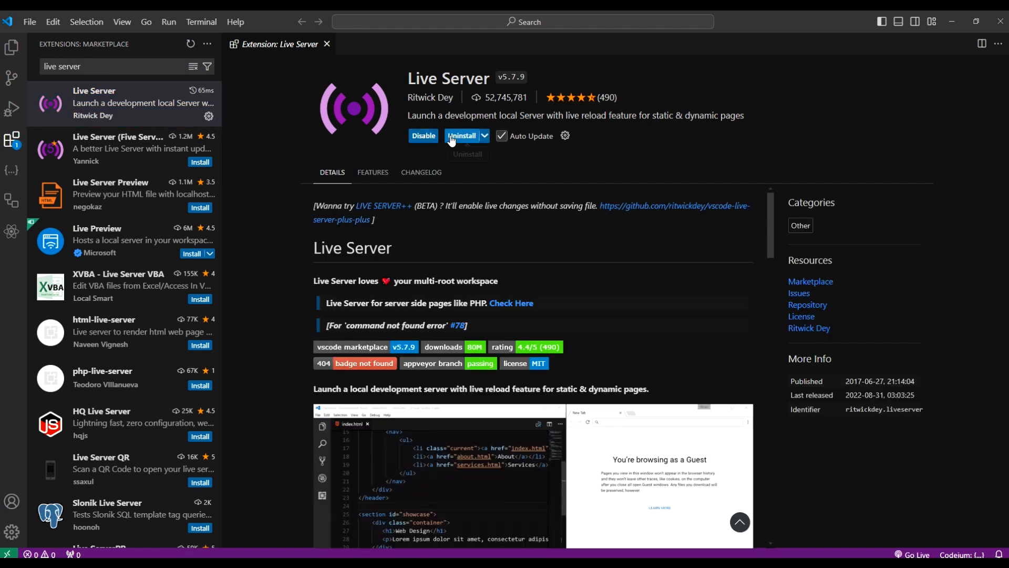
{"action": "scroll", "coordinate": [531, 324], "scroll_direction": "down", "scroll_amount": 5}
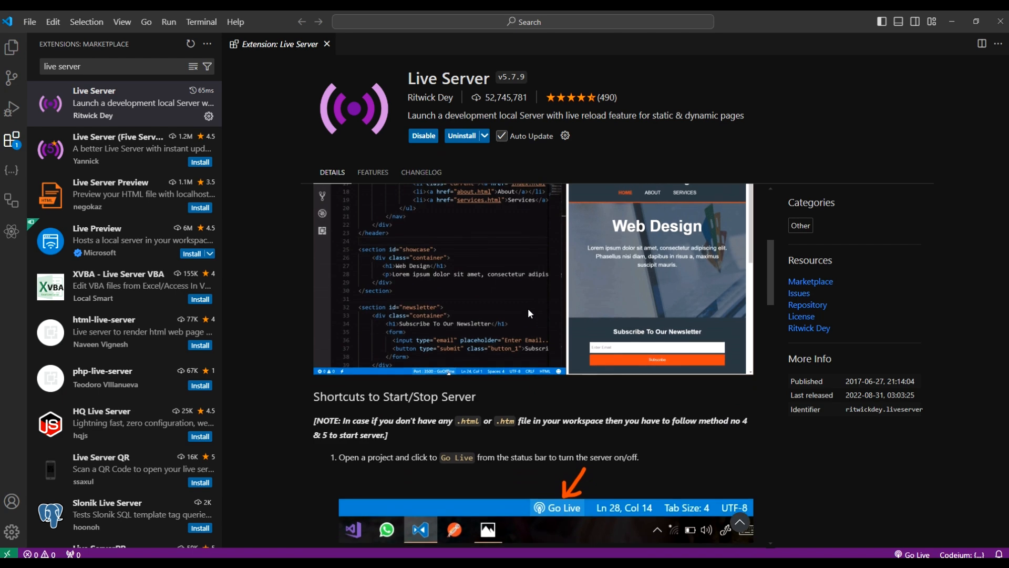
{"action": "scroll", "coordinate": [527, 308], "scroll_direction": "up", "scroll_amount": 2}
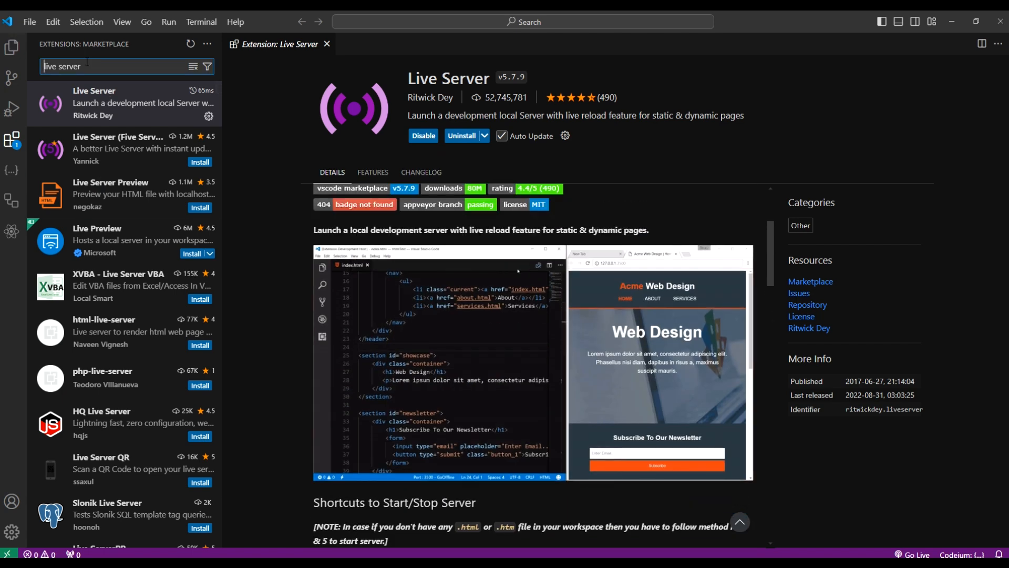
Step: Replace the extension search with "mater" and install the Material Icon Theme extension
{"action": "left_click", "coordinate": [88, 62]}
{"action": "key", "text": "ctrl+a"}
{"action": "key", "text": "BackSpace"}
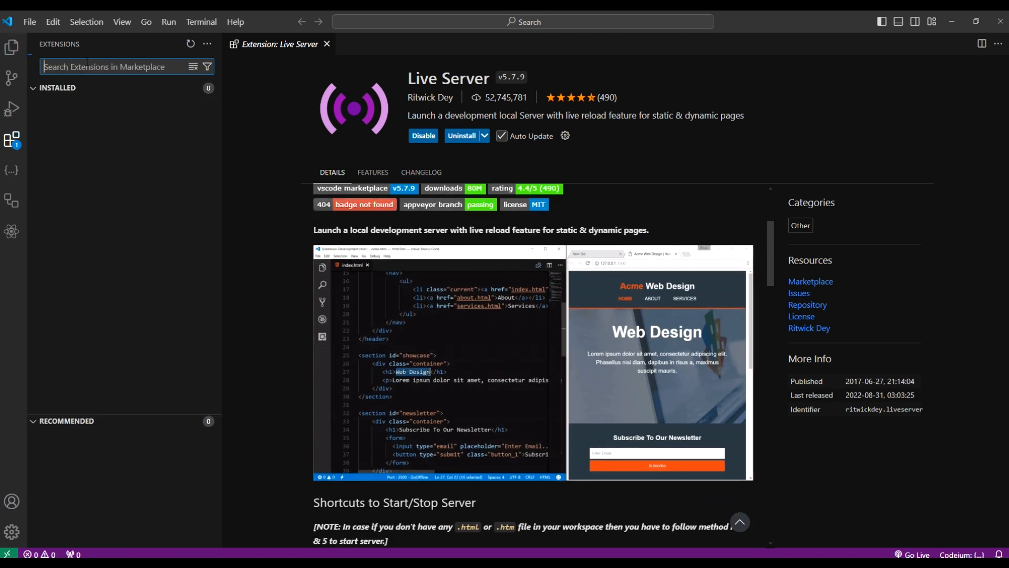
{"action": "type", "text": "mater"}
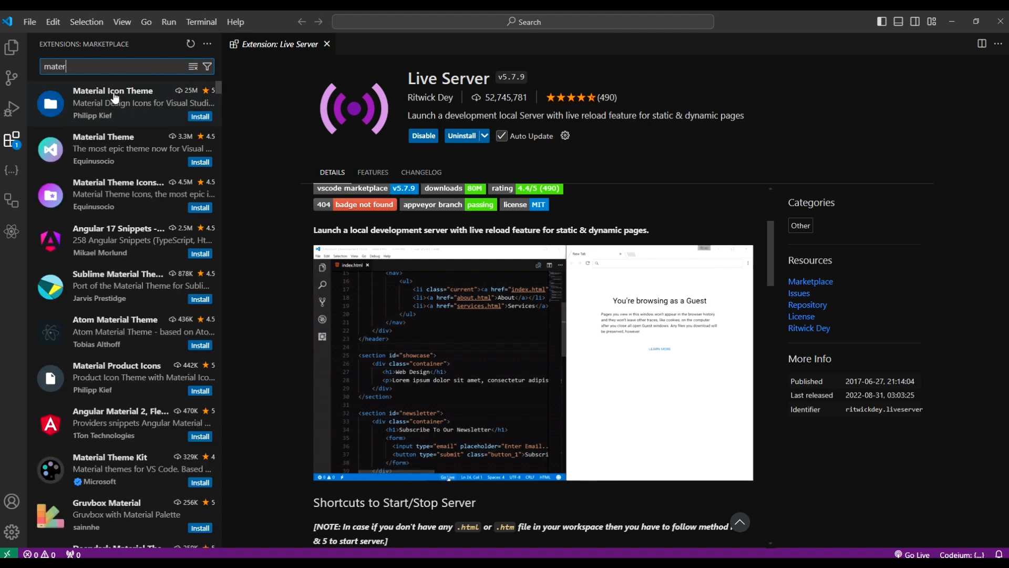
{"action": "left_click", "coordinate": [114, 101]}
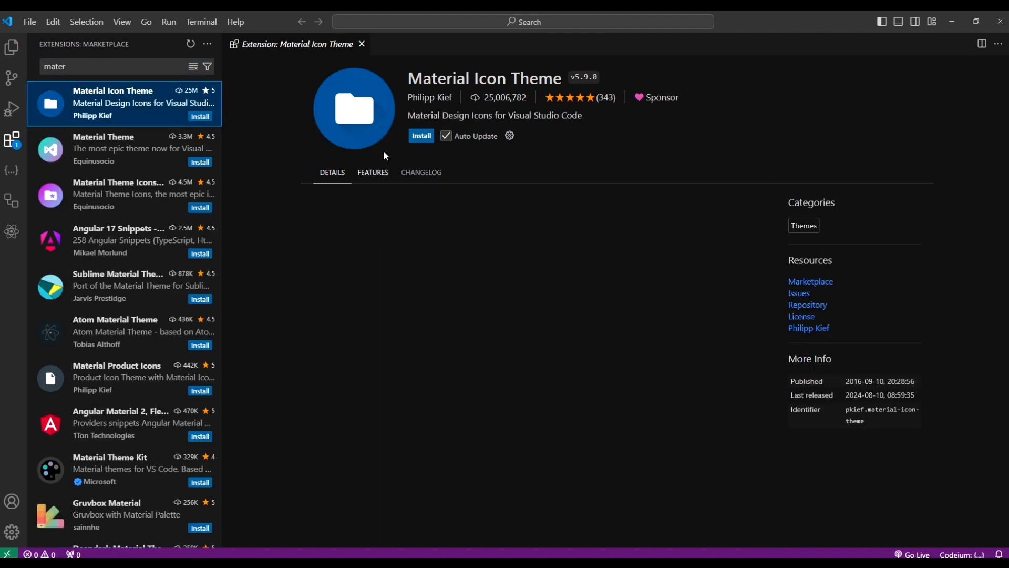
{"action": "left_click", "coordinate": [422, 136]}
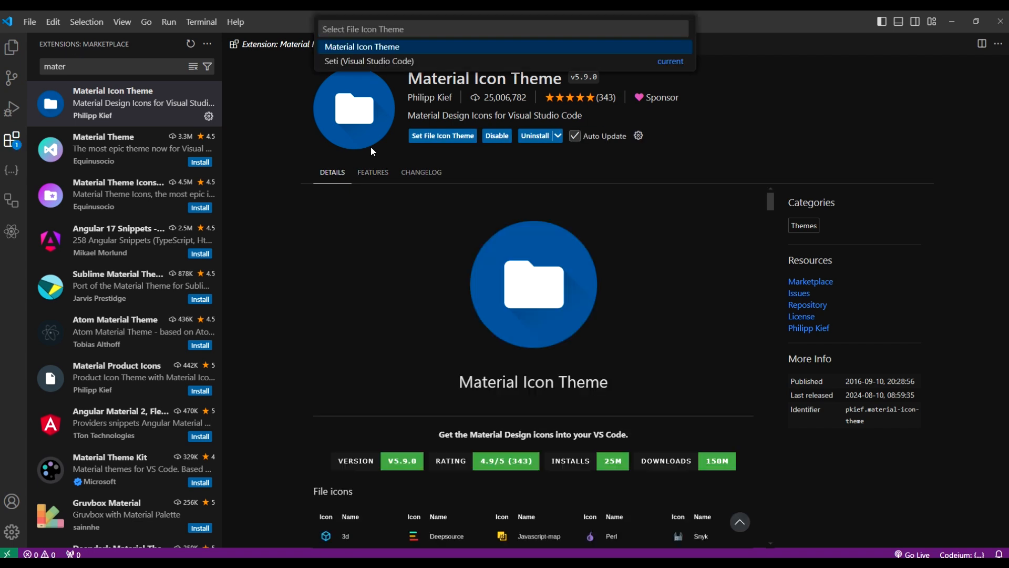
Step: Set the file icon theme to Material Icon Theme and look through the extension's file icons
{"action": "left_click", "coordinate": [447, 140]}
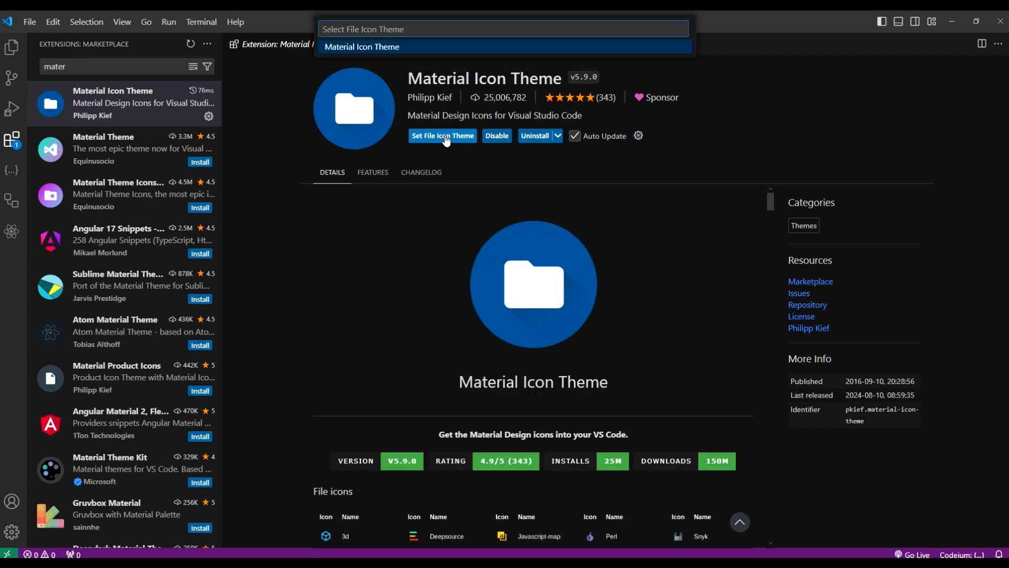
{"action": "left_click", "coordinate": [358, 49]}
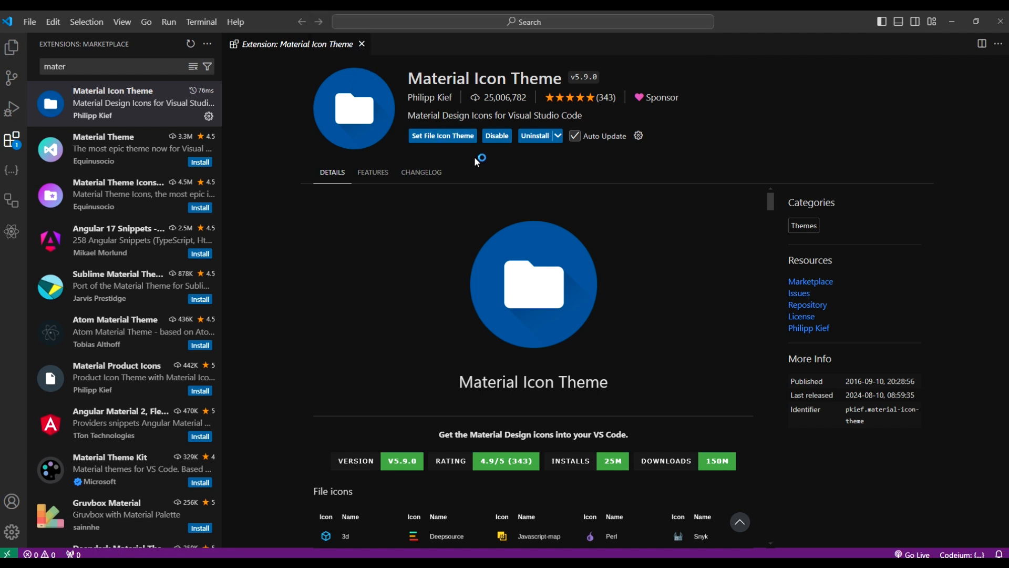
{"action": "scroll", "coordinate": [440, 244], "scroll_direction": "down", "scroll_amount": 3}
{"action": "scroll", "coordinate": [441, 242], "scroll_direction": "down", "scroll_amount": 6}
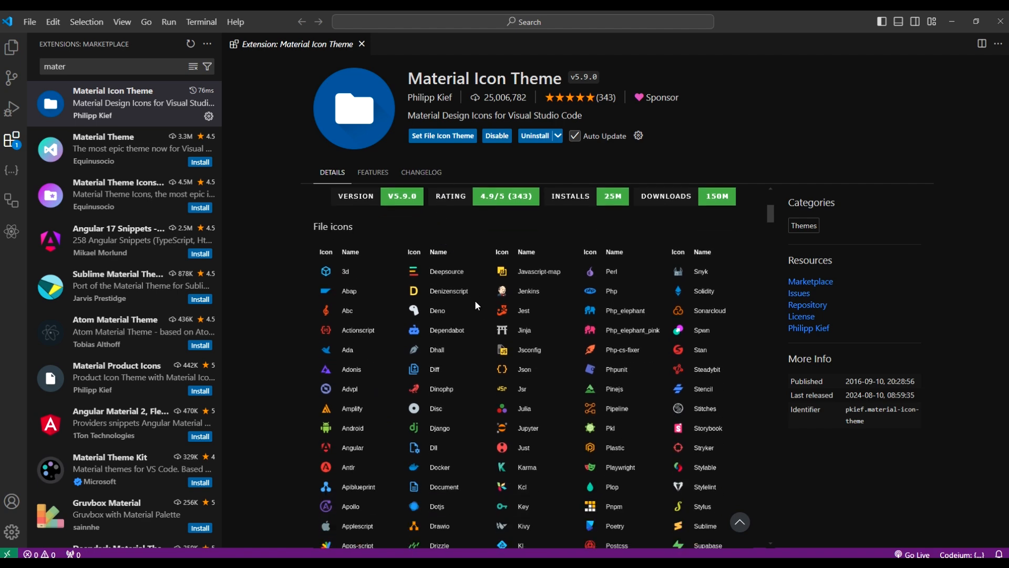
Step: Replace the extension search with "code", open the Code Runner extension's details and install it
{"action": "scroll", "coordinate": [479, 307], "scroll_direction": "down", "scroll_amount": 9}
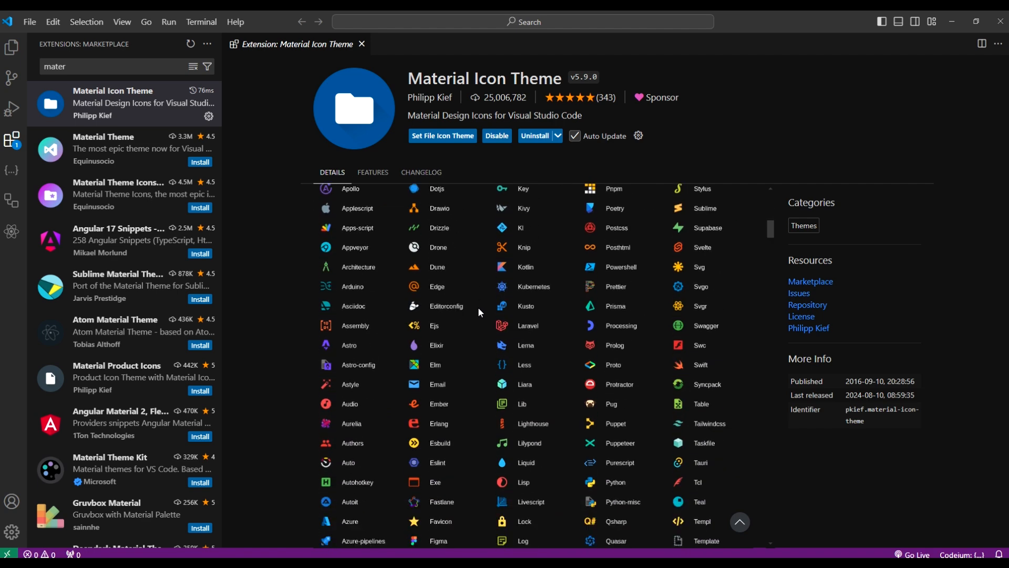
{"action": "scroll", "coordinate": [477, 304], "scroll_direction": "up", "scroll_amount": 20}
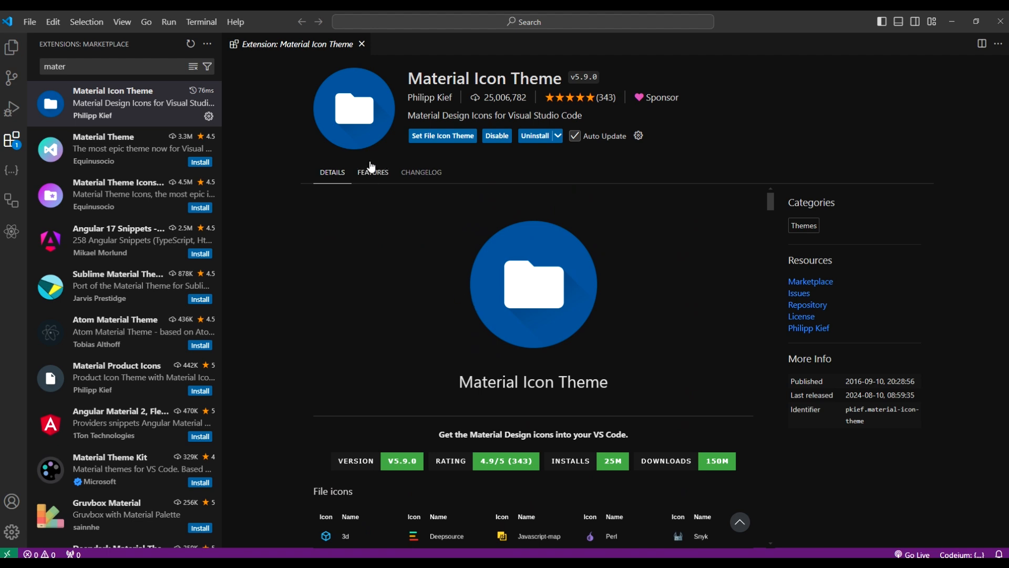
{"action": "left_click", "coordinate": [92, 67]}
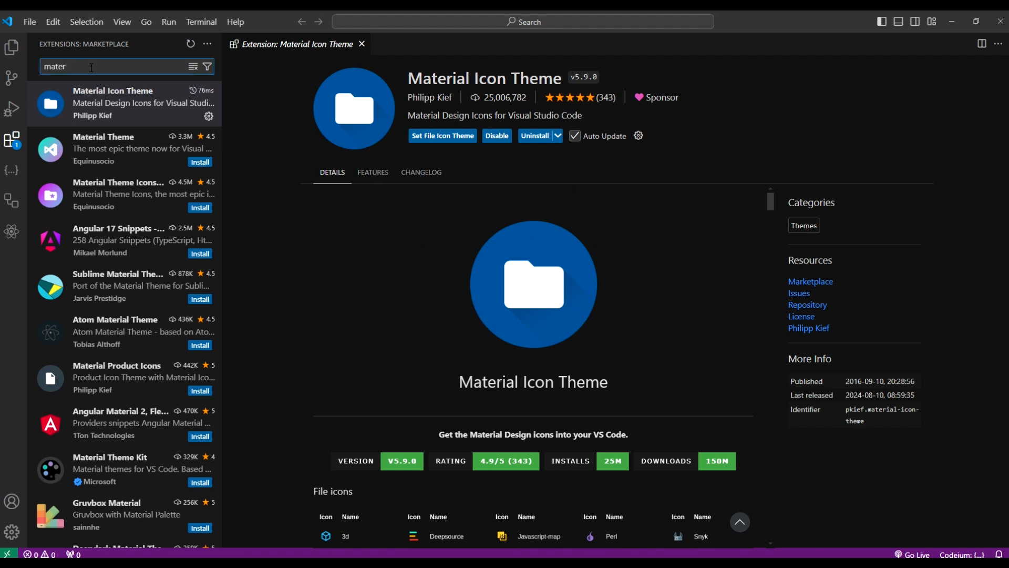
{"action": "key", "text": "BackSpace"}
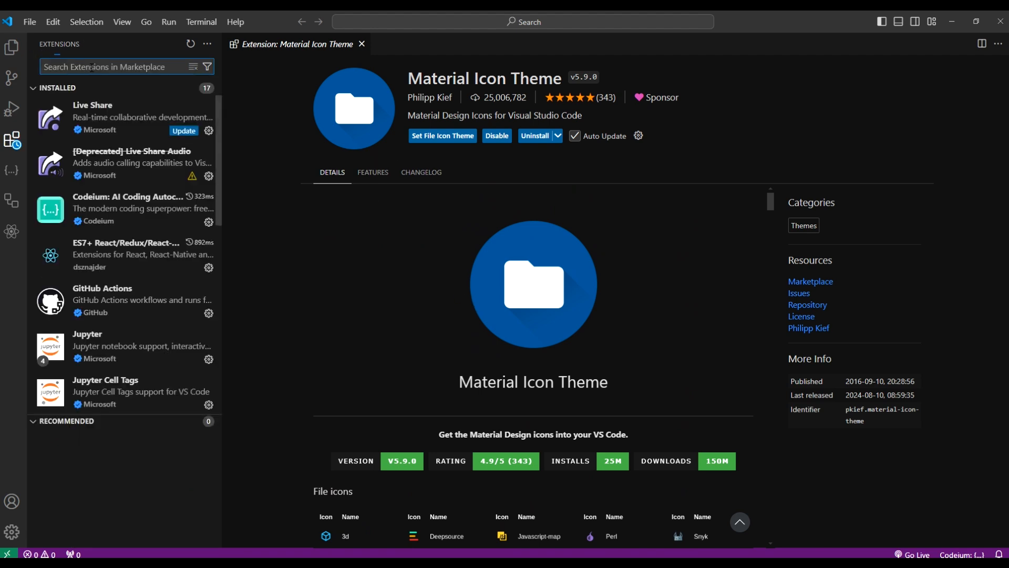
{"action": "type", "text": "code"}
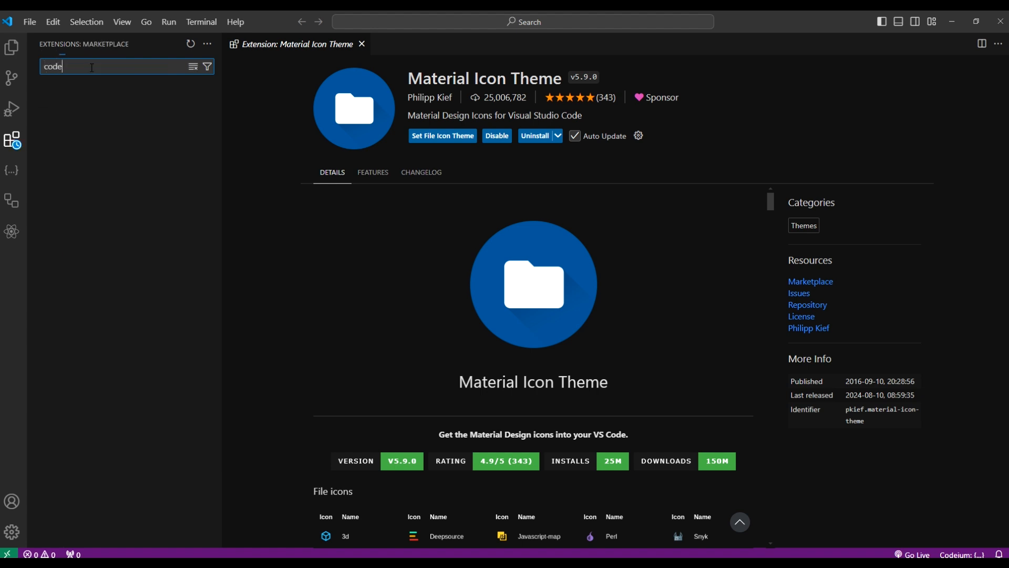
{"action": "left_click", "coordinate": [174, 110]}
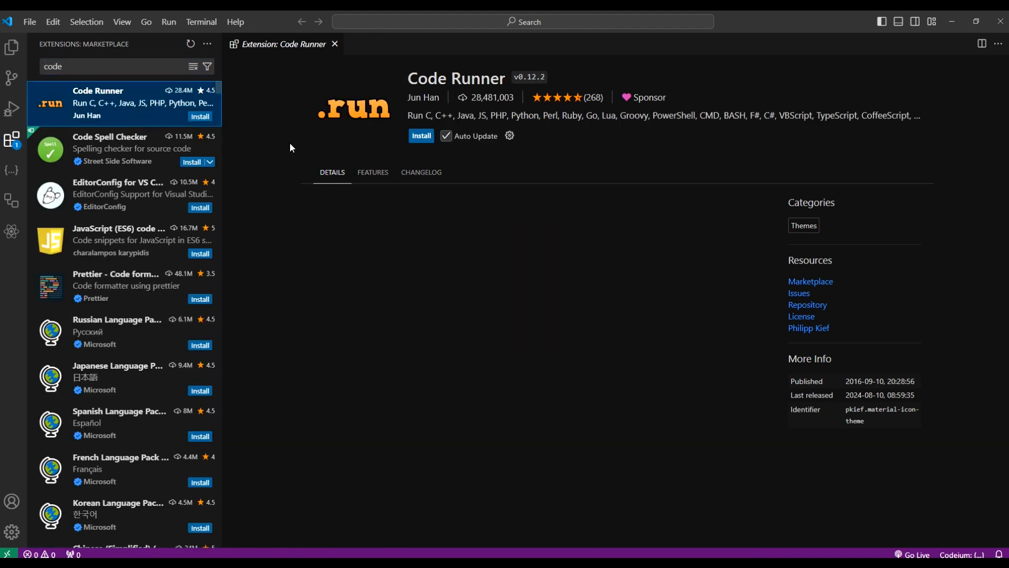
{"action": "left_click", "coordinate": [204, 117]}
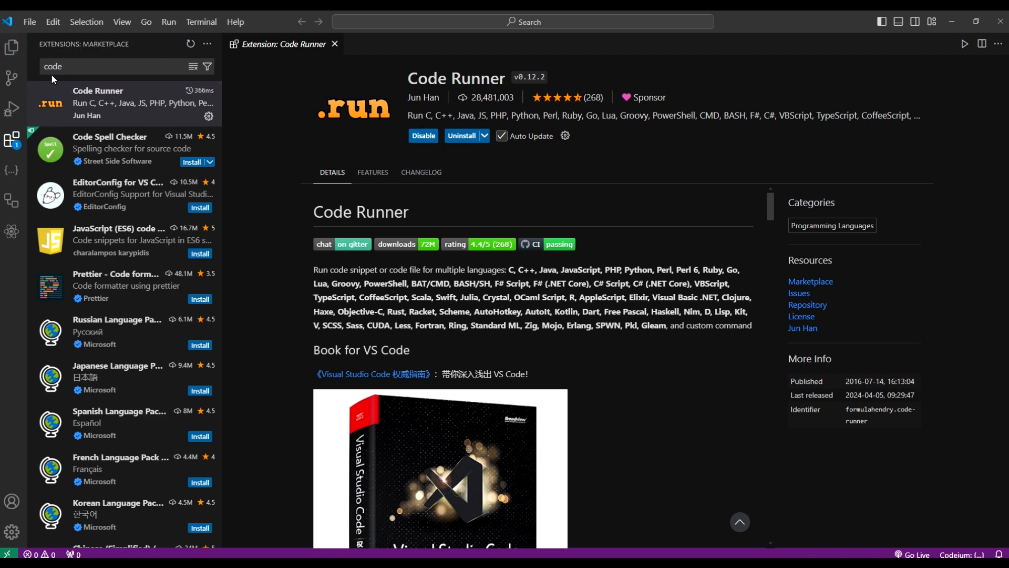
Step: Hide the Extensions side bar so the Code Runner details page fills the window
{"action": "scroll", "coordinate": [180, 282], "scroll_direction": "down", "scroll_amount": 5}
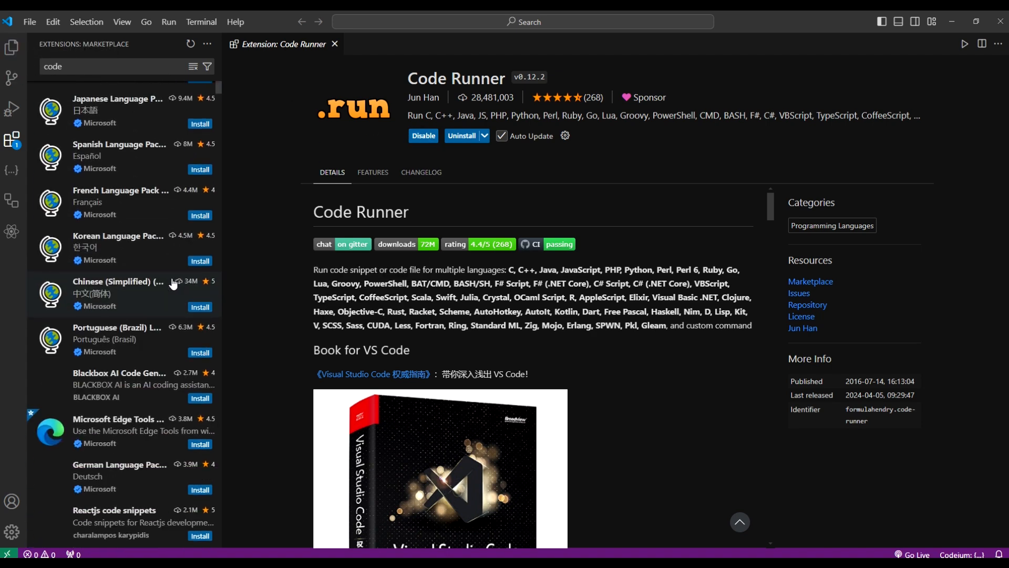
{"action": "scroll", "coordinate": [174, 284], "scroll_direction": "up", "scroll_amount": 5}
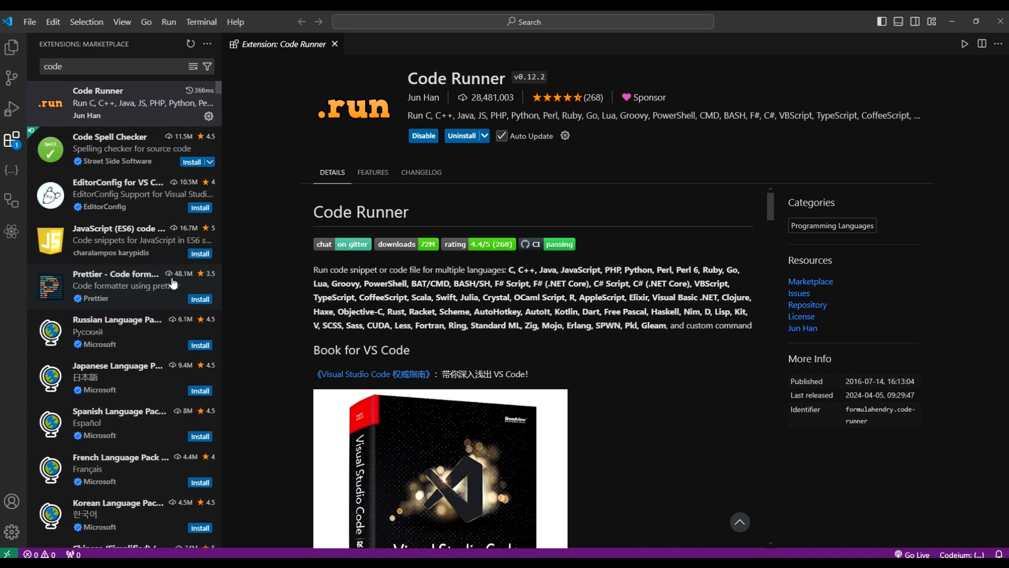
{"action": "left_click", "coordinate": [11, 140]}
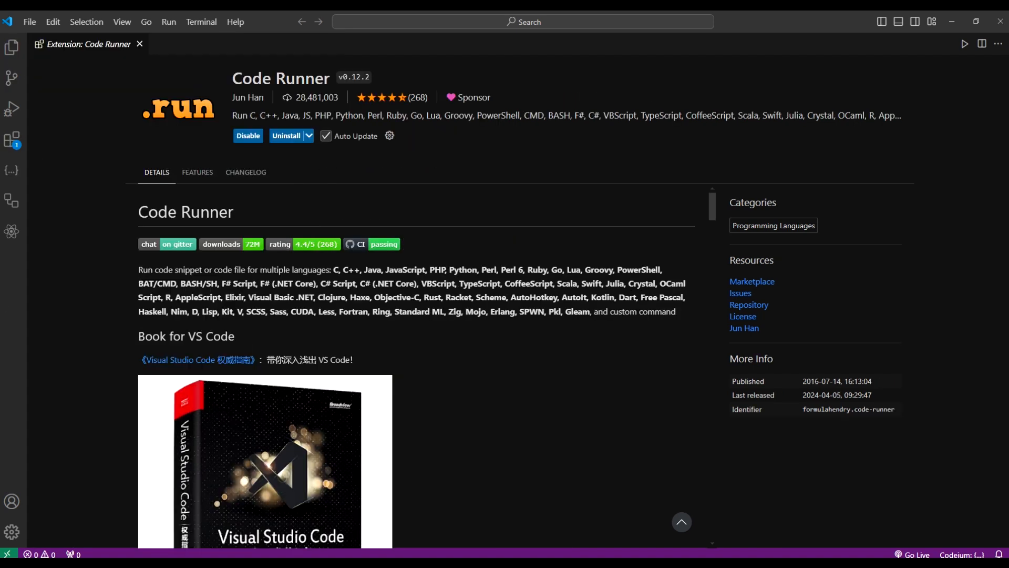